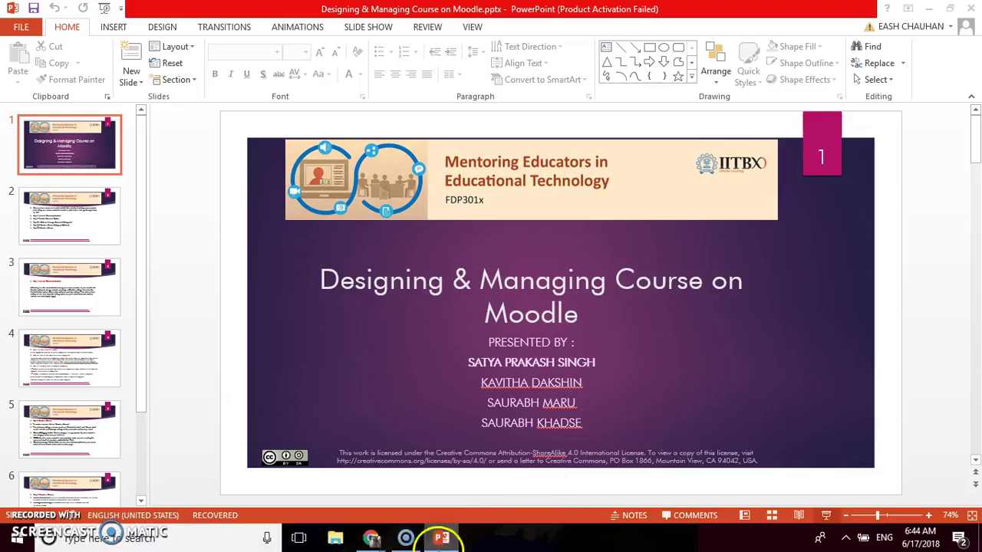
- Switch to the Chrome window with the fdpdesignactivityteam115 Moodle site and log in to the site account
mouse_move(372, 537)
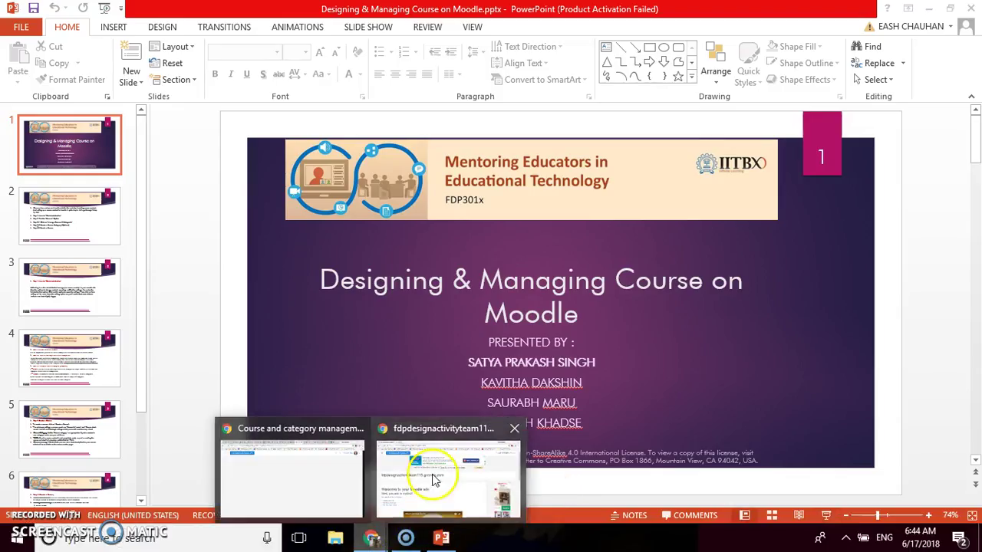
click(433, 478)
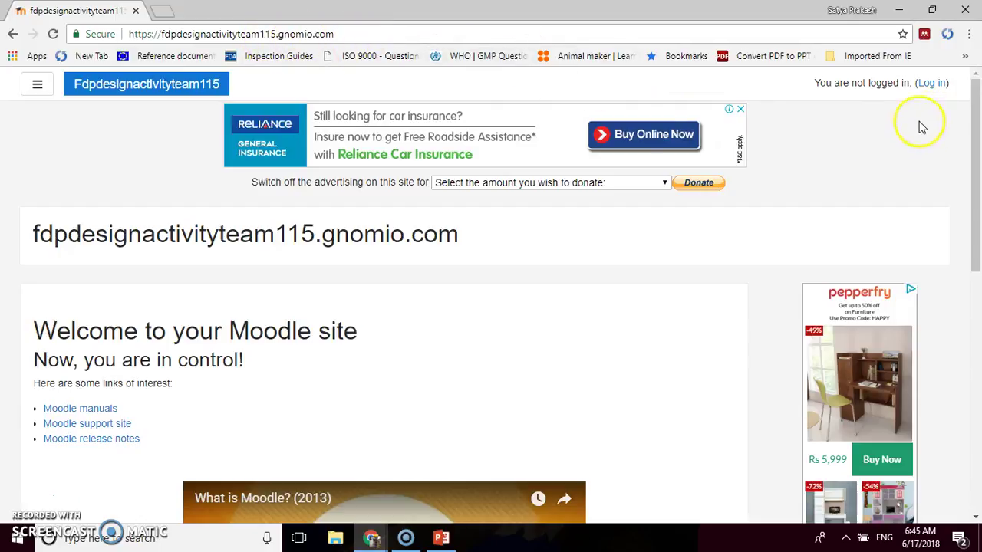
click(931, 83)
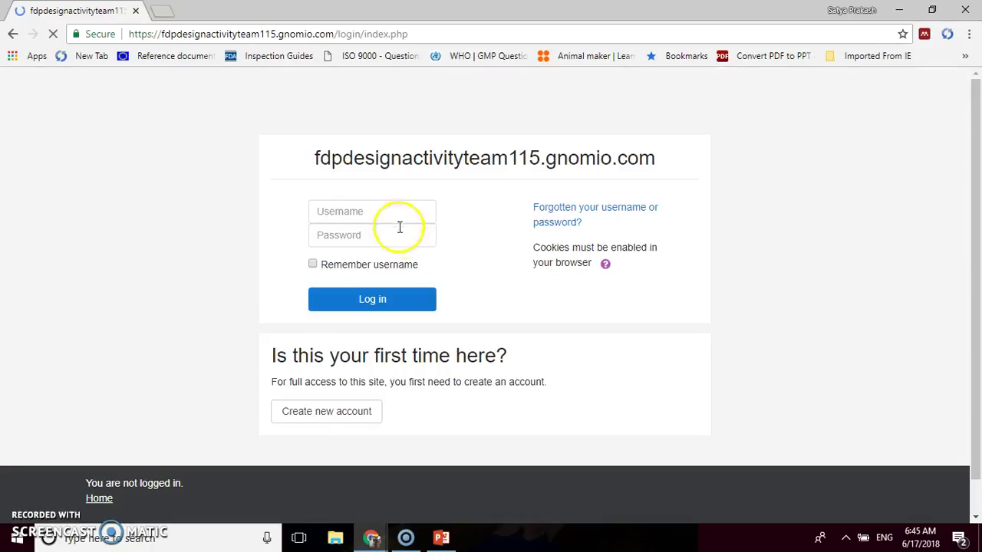
click(382, 304)
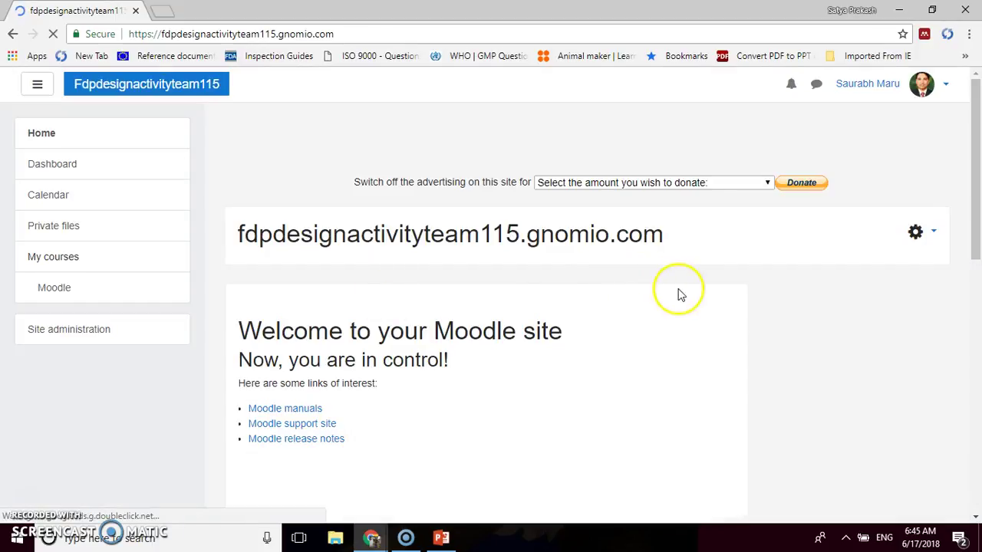
- Turn editing on for the Moodle site and open Manage courses and categories from the course administration settings
click(933, 234)
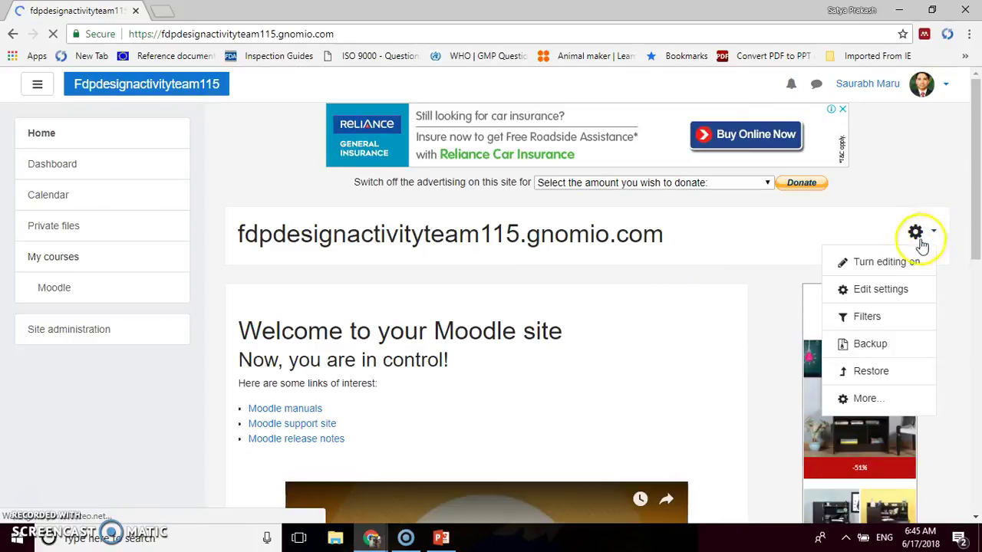
click(901, 264)
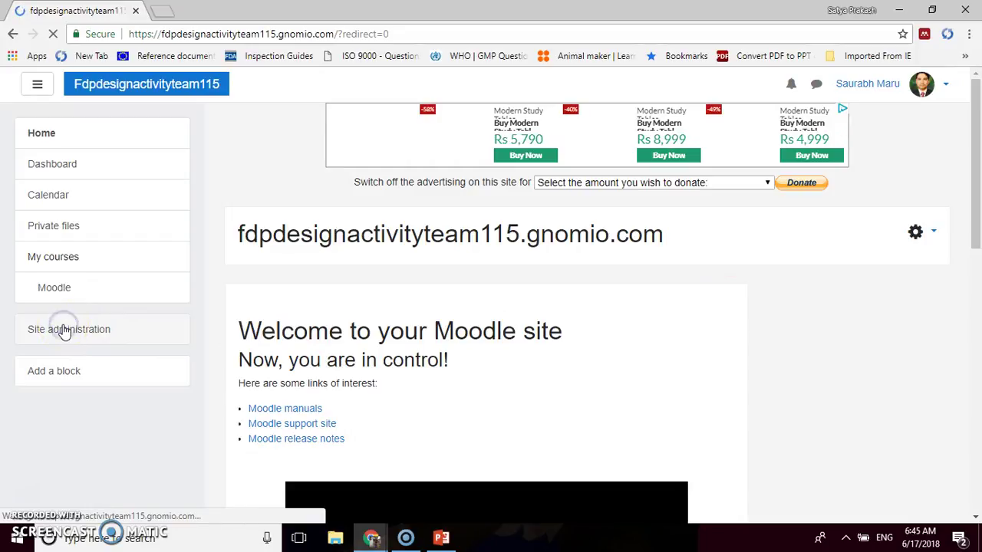
click(65, 330)
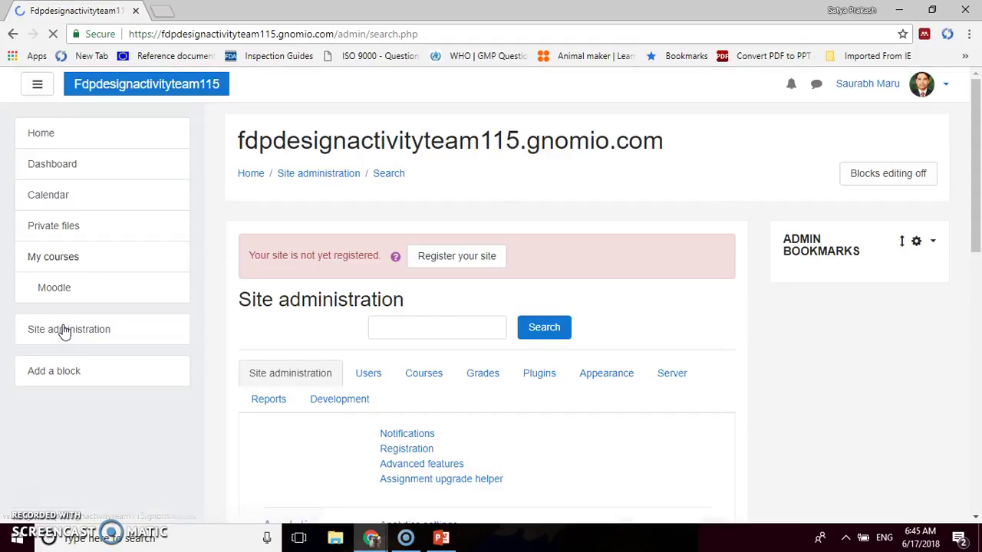
click(434, 375)
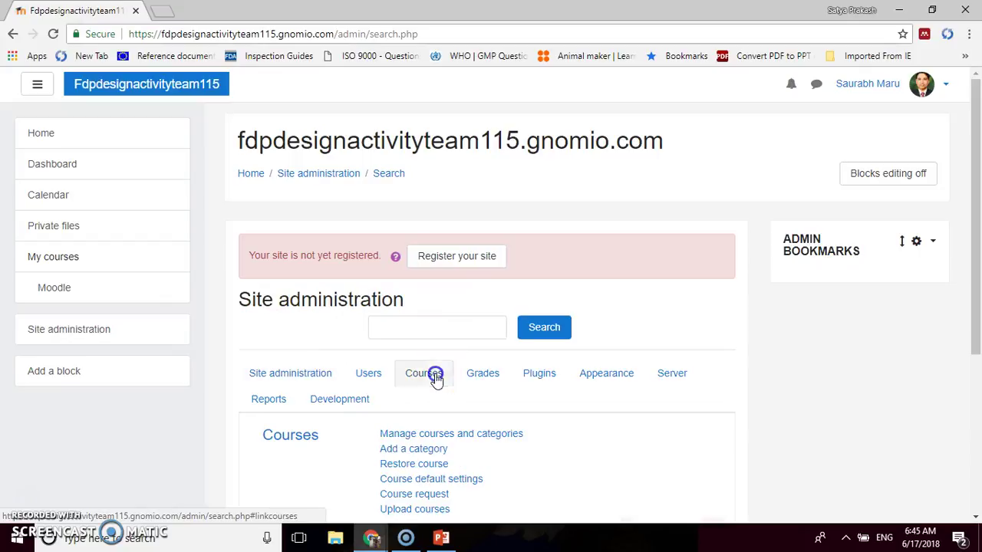
click(462, 435)
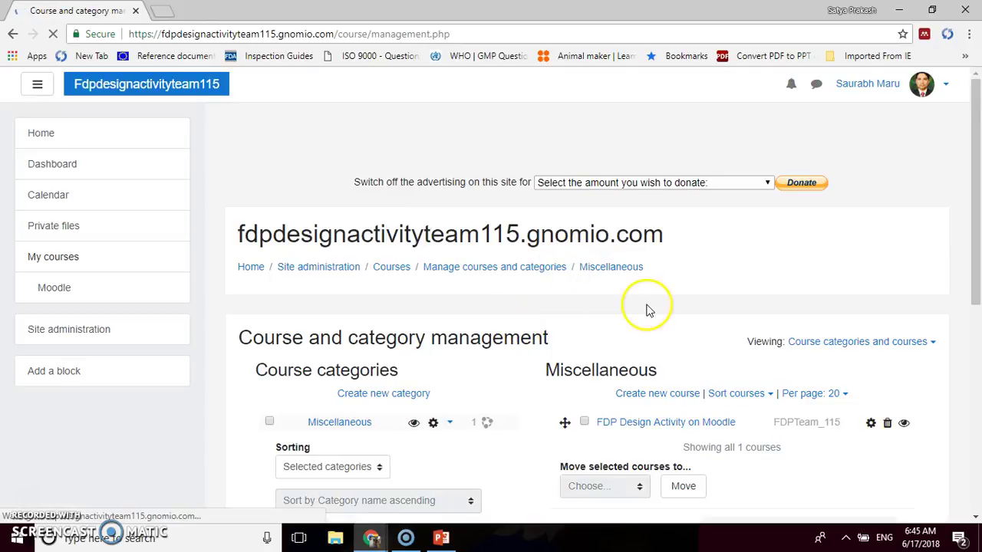
- Open the form for creating a new course category and examine its fields
scroll(585, 320, down, 3)
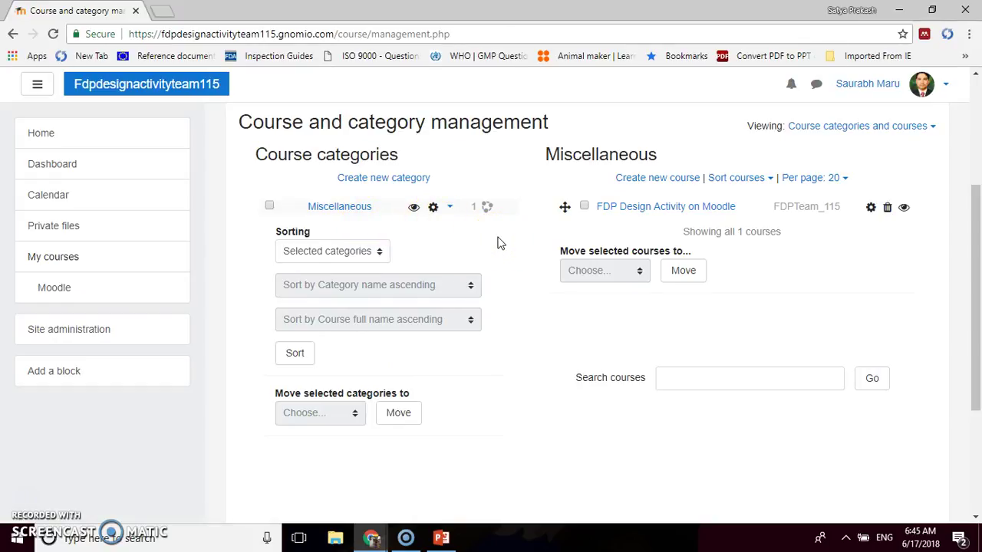
click(514, 261)
scroll(514, 261, up, 1)
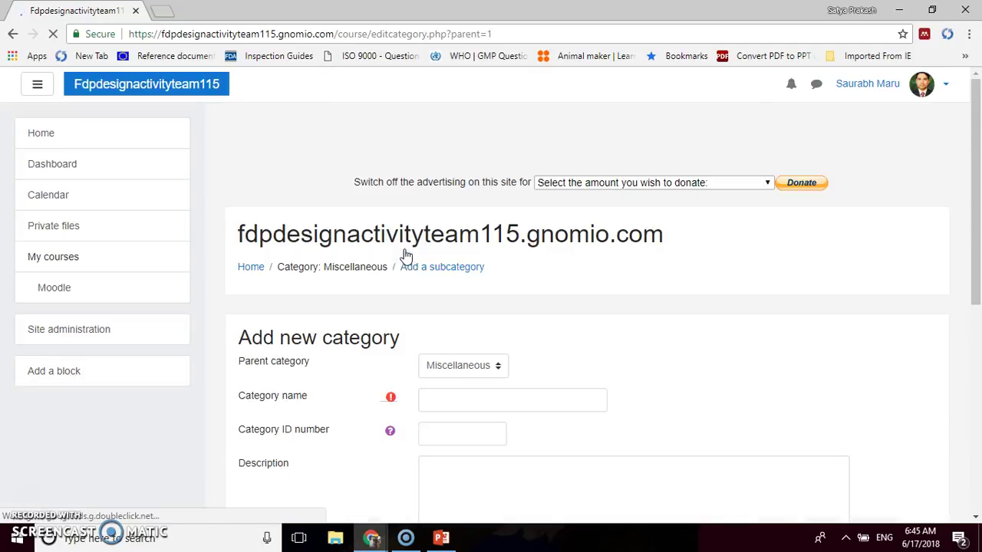
scroll(590, 343, down, 2)
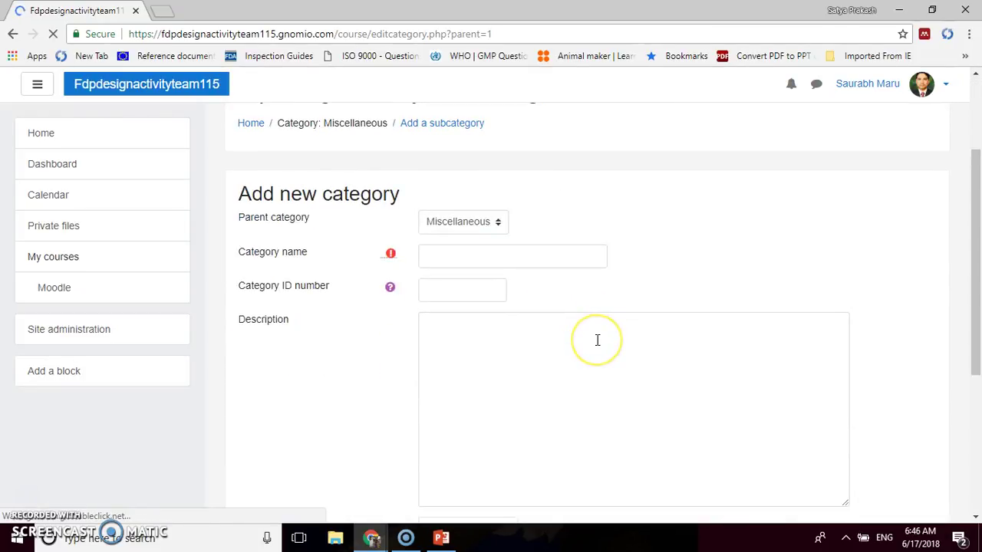
scroll(597, 340, down, 2)
scroll(519, 289, up, 3)
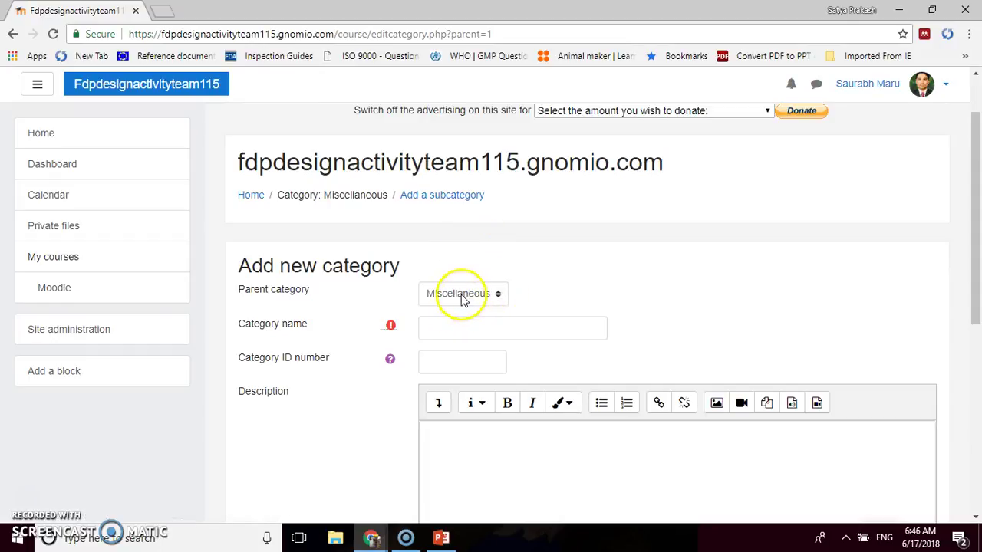
- Set the new category's parent category to Top, and cancel the form without creating the category
click(462, 296)
click(443, 316)
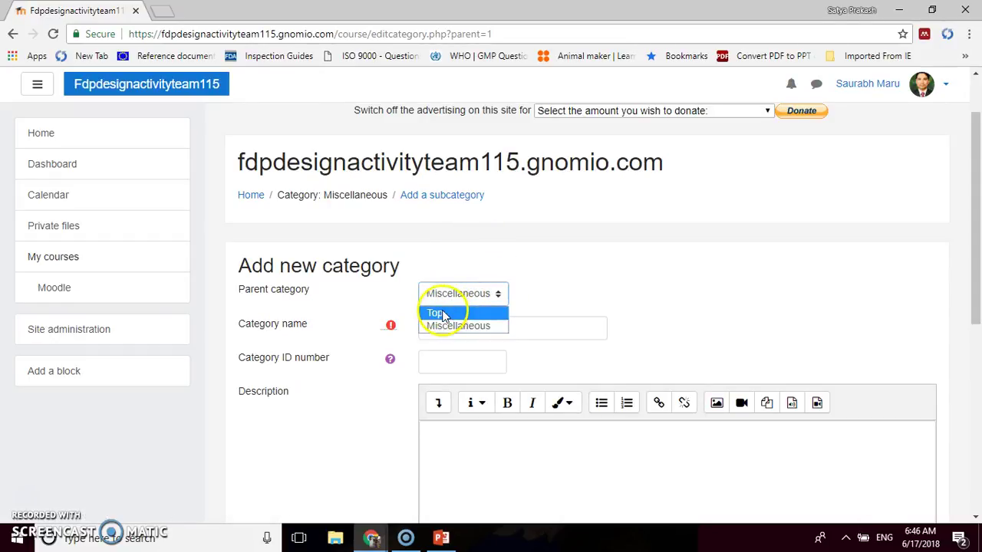
click(443, 315)
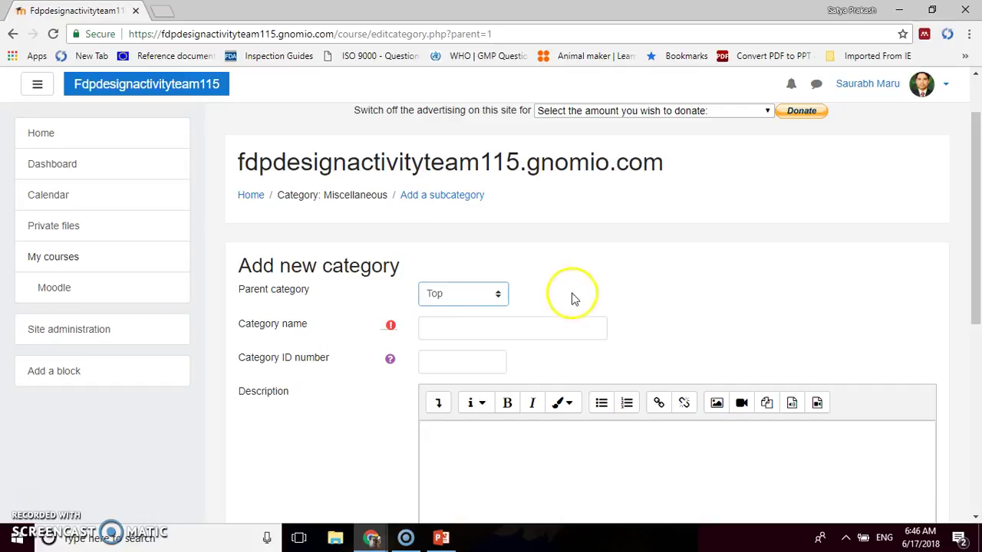
scroll(816, 344, down, 3)
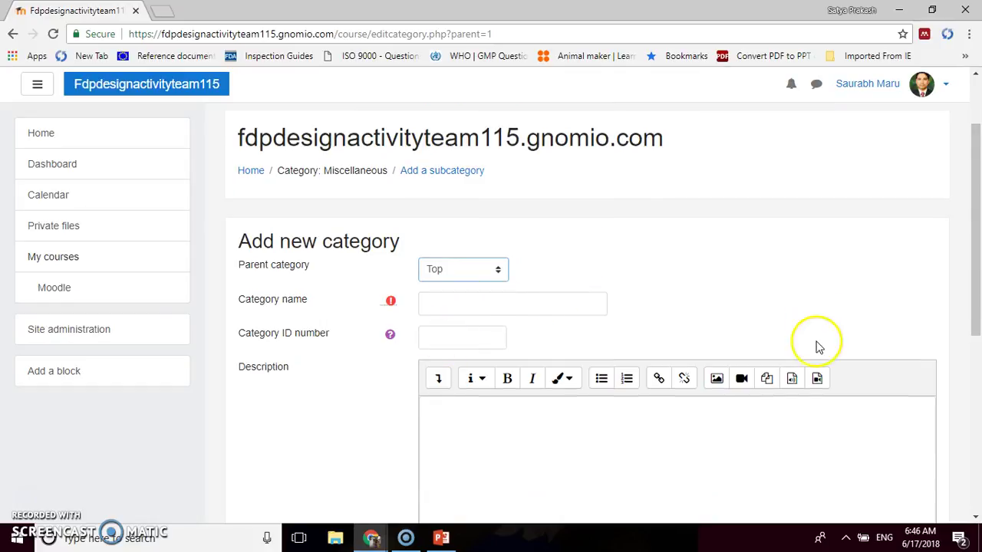
scroll(676, 374, down, 3)
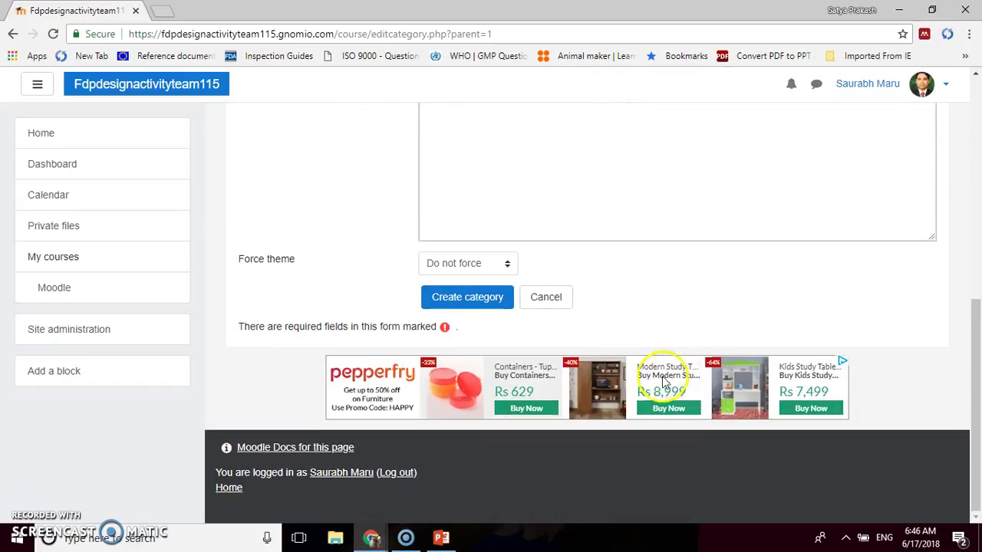
click(562, 297)
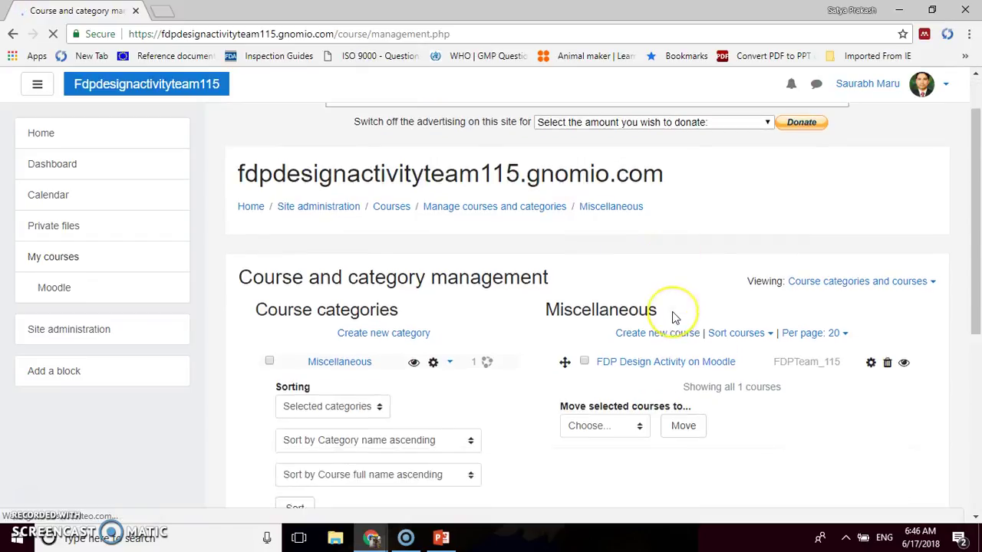
- Start a new course in the Miscellaneous category and examine its course category and visibility options
scroll(672, 318, down, 1)
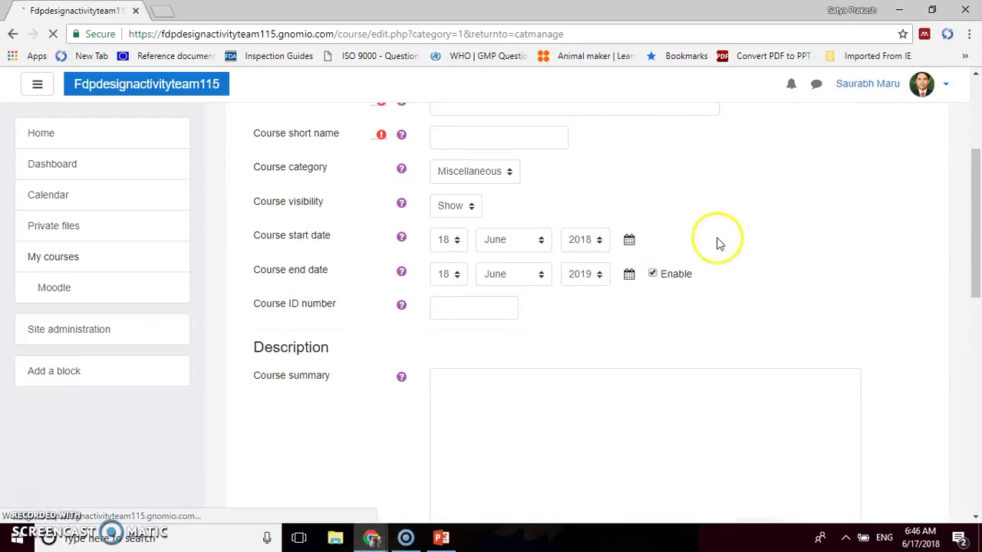
scroll(718, 244, up, 3)
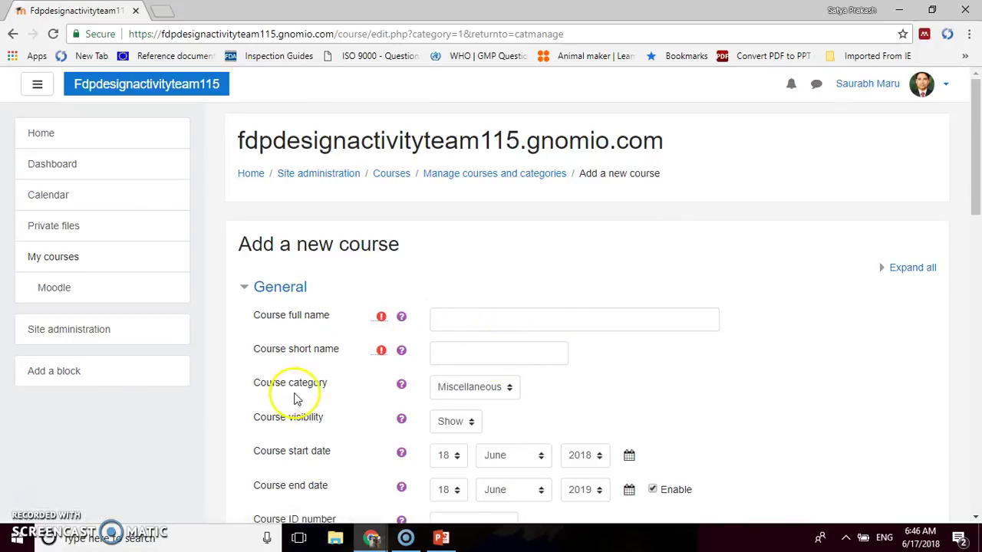
click(484, 389)
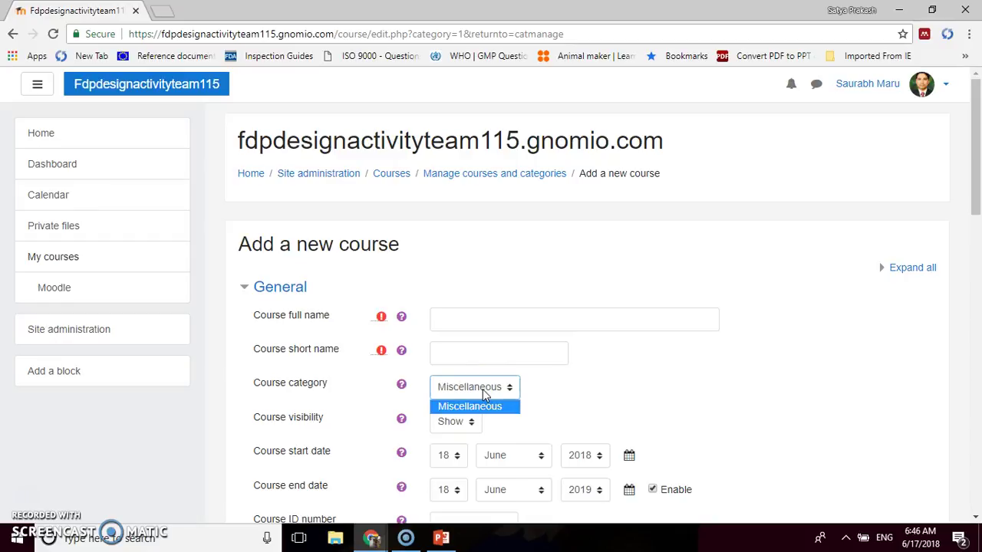
click(637, 386)
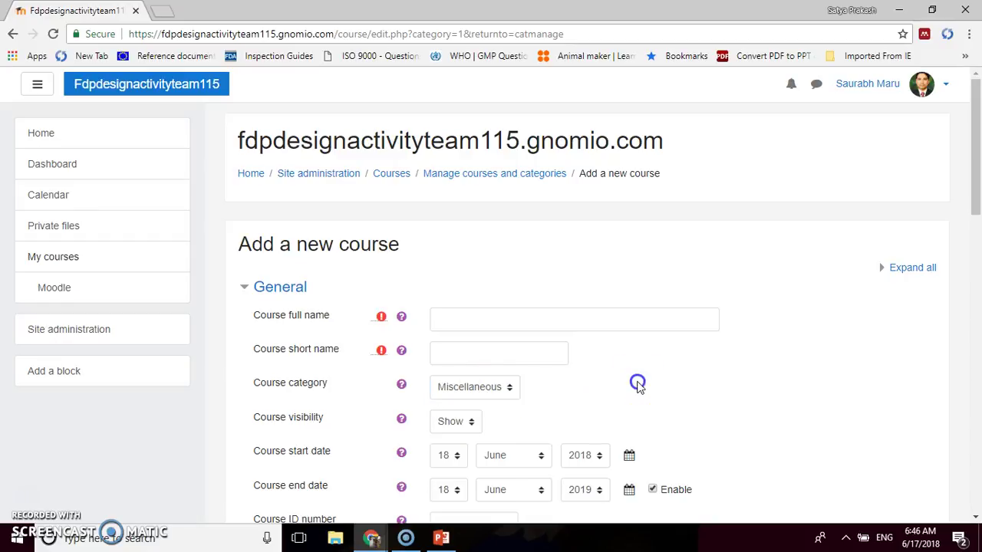
scroll(637, 386, down, 1)
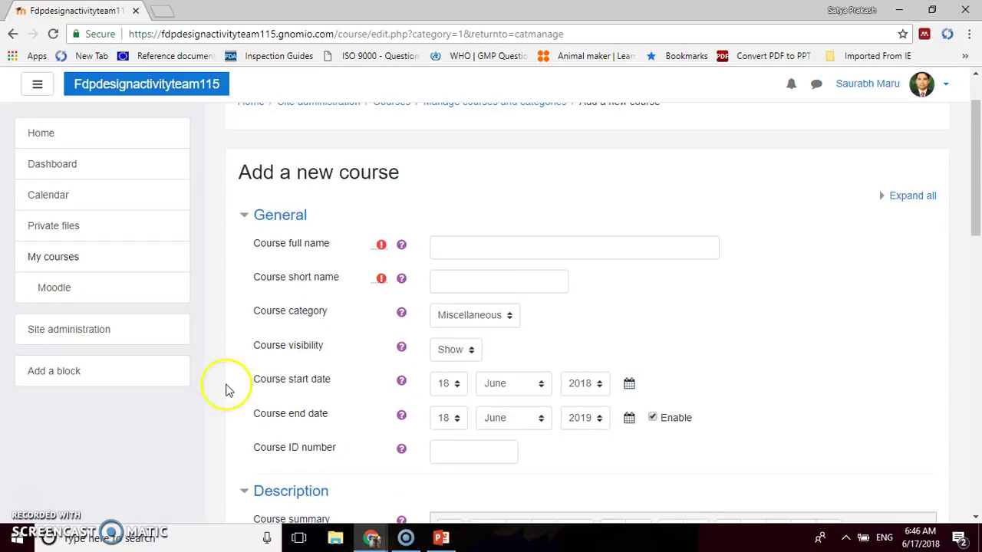
click(453, 351)
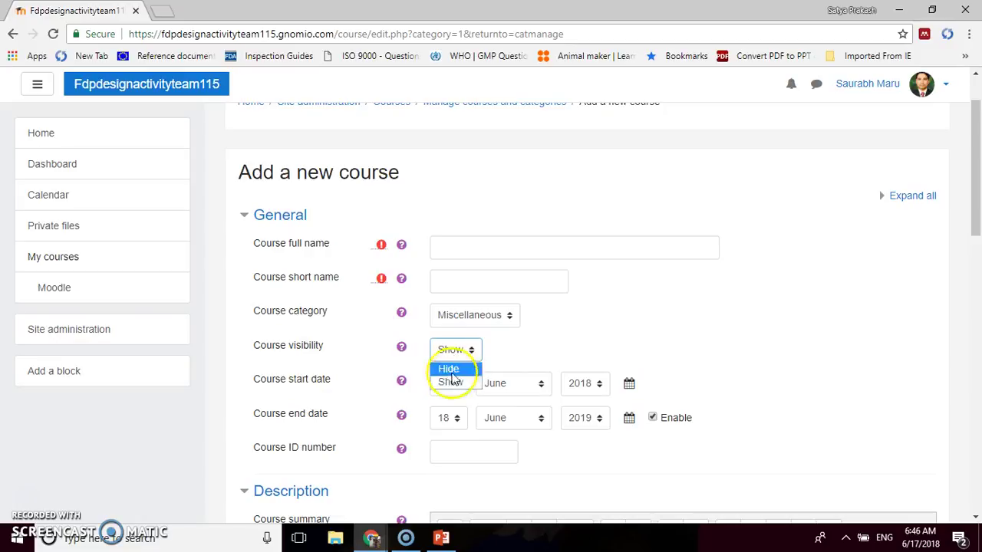
click(452, 389)
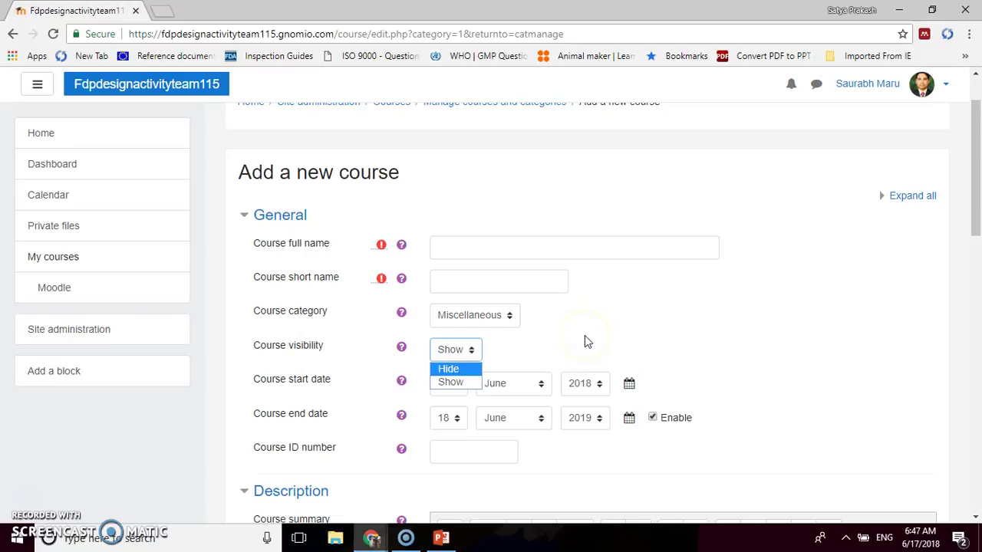
click(679, 318)
- Examine the start and end dates, ID number, course summary and summary files fields of the new course form
scroll(680, 317, down, 2)
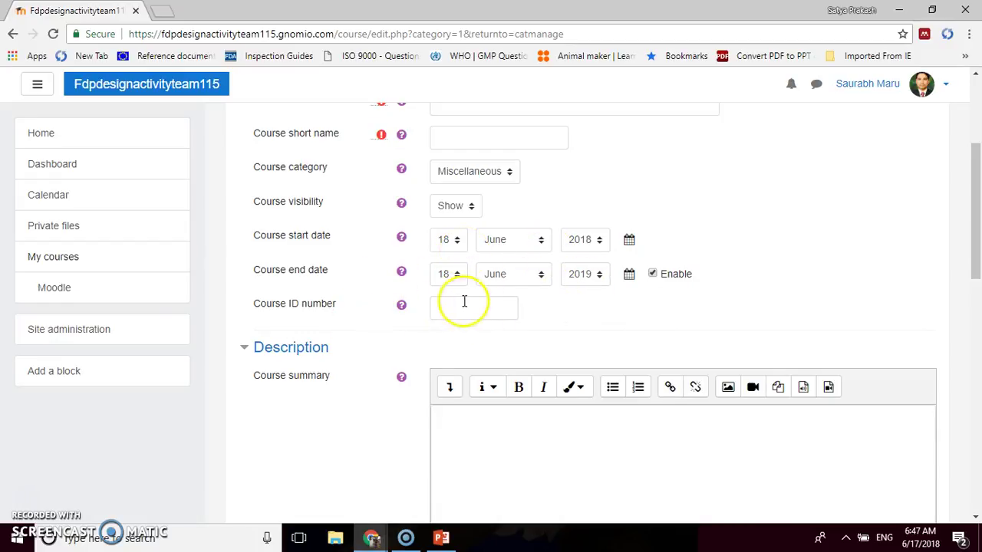
scroll(474, 307, down, 2)
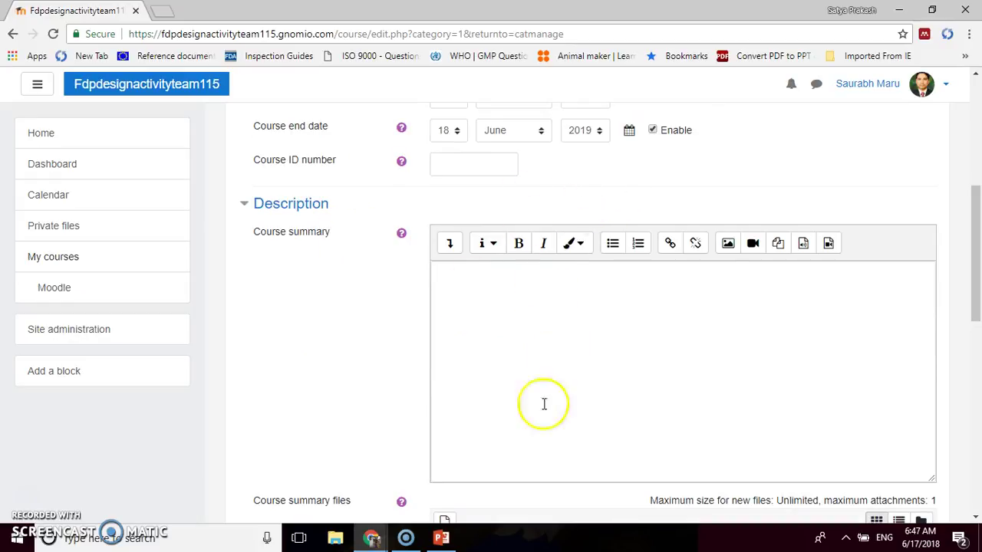
click(677, 318)
scroll(669, 256, down, 3)
scroll(662, 207, up, 1)
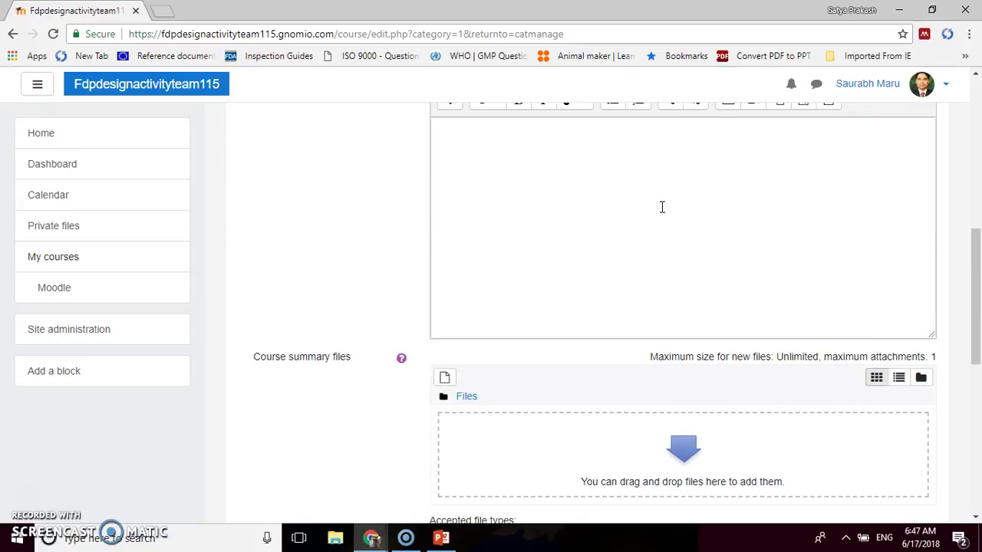
scroll(678, 221, down, 3)
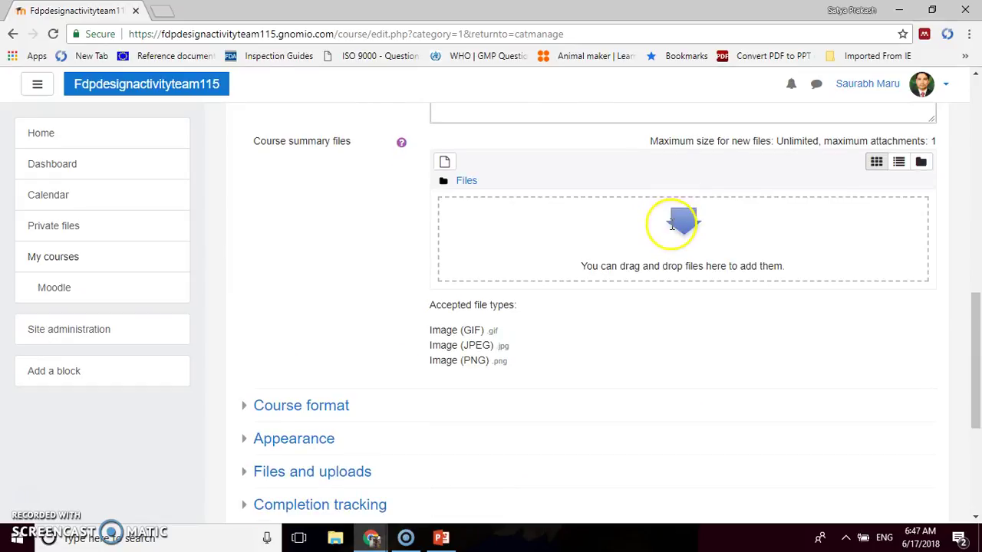
scroll(660, 292, down, 1)
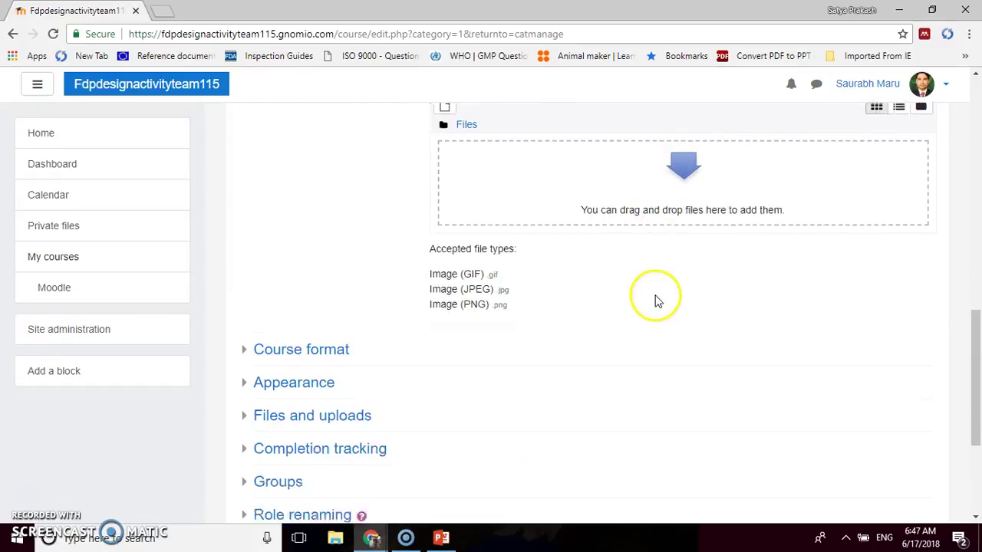
- Expand the Course format settings of the new course and examine the available format options, keeping Topics format
click(291, 347)
scroll(699, 311, down, 3)
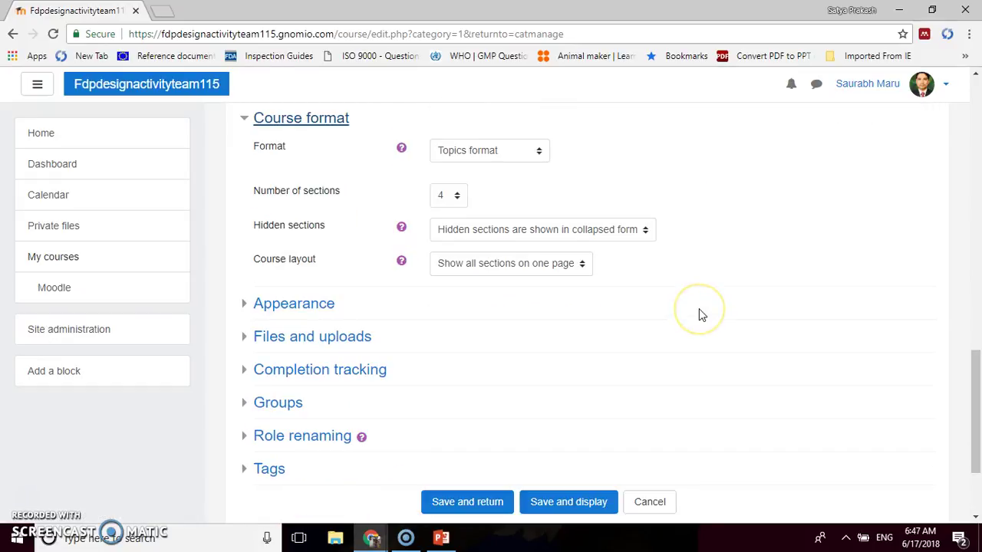
click(784, 289)
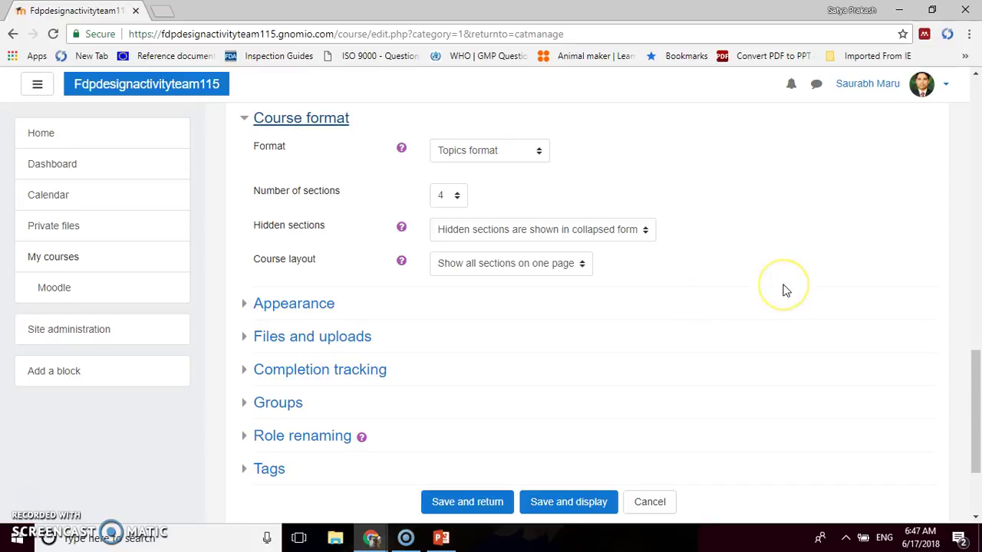
click(517, 156)
click(507, 201)
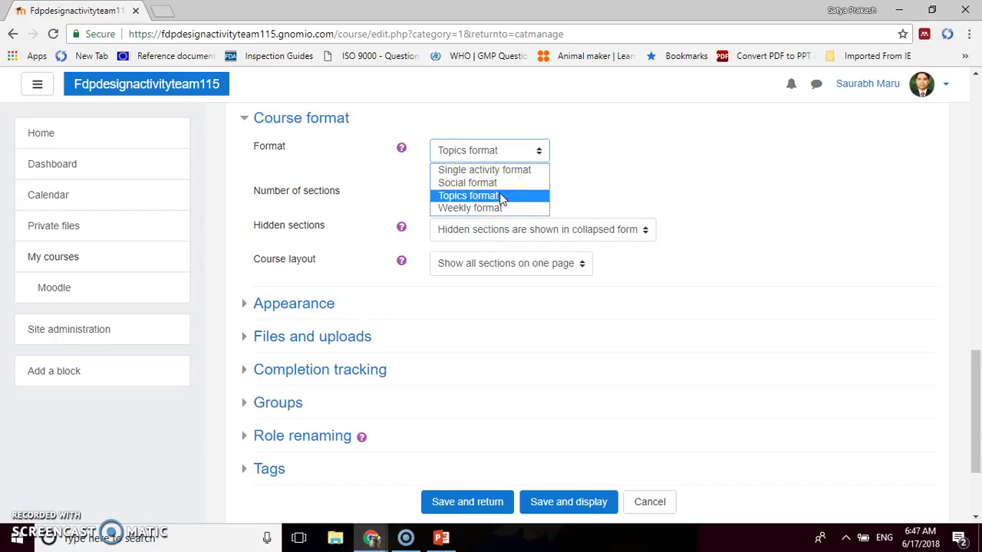
click(714, 181)
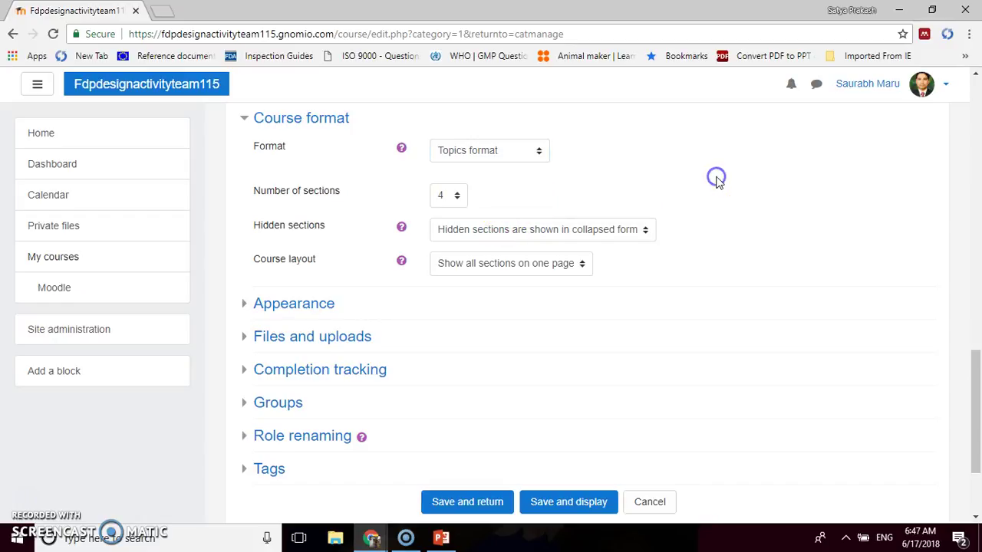
- Examine the Hidden sections and Course layout options in the new course's format settings
click(484, 236)
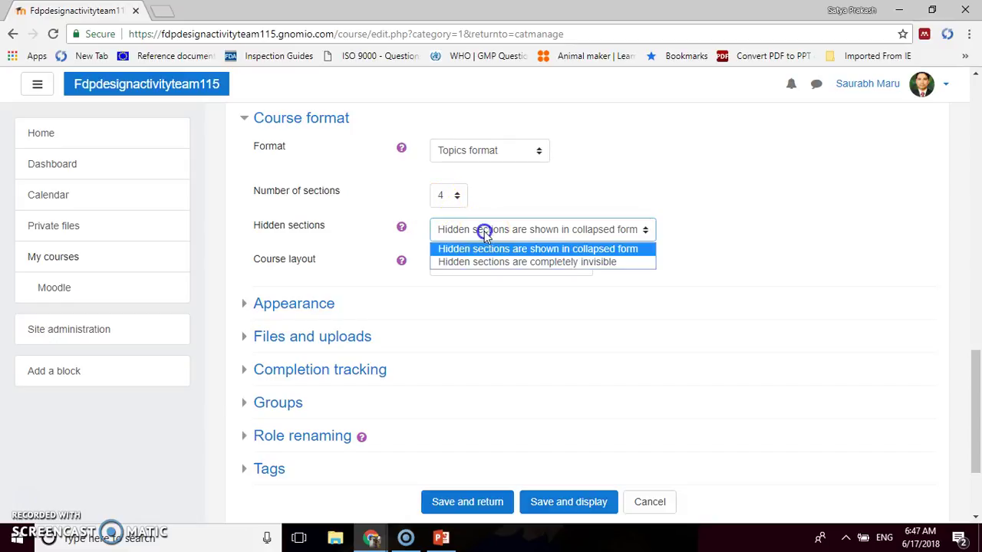
click(787, 189)
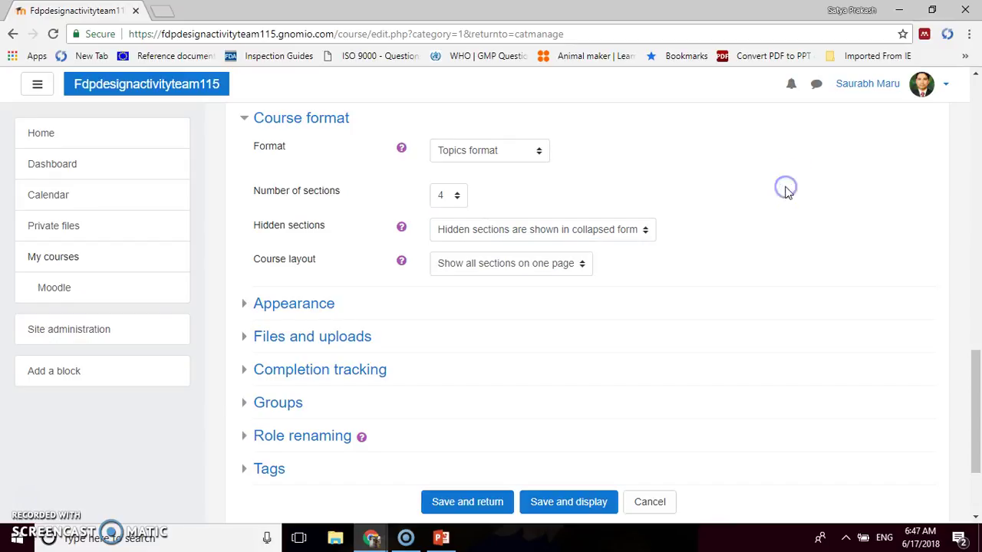
click(527, 269)
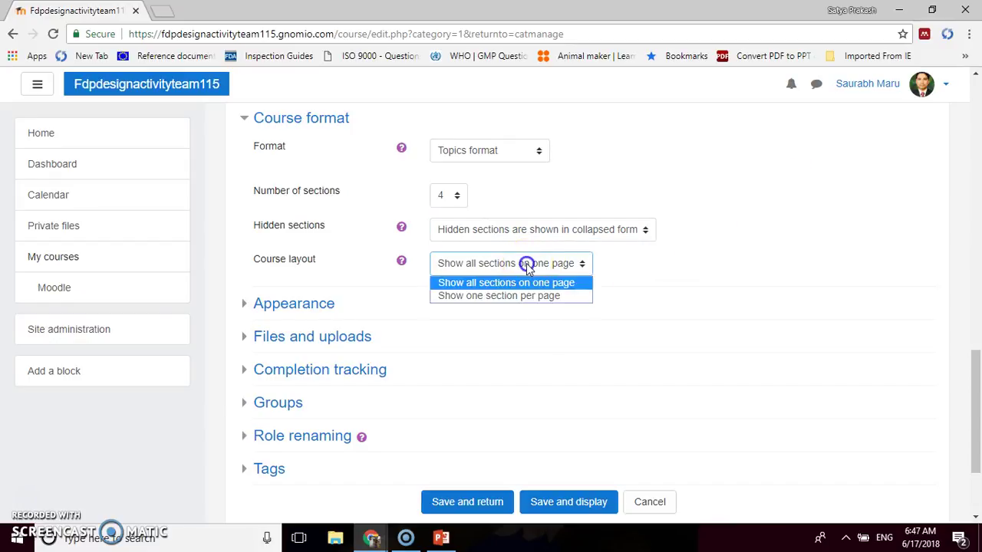
click(529, 265)
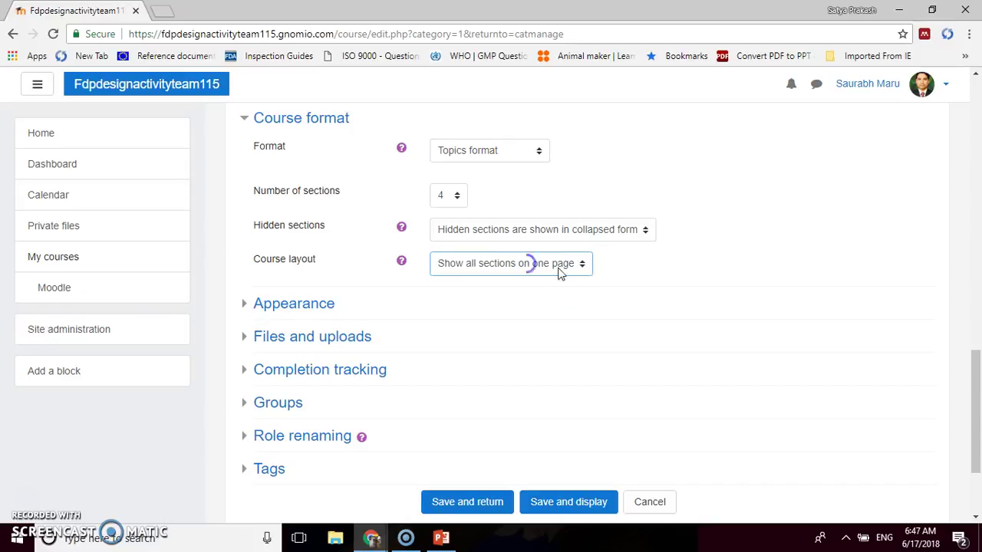
click(800, 231)
- Expand and examine the Appearance, Files and uploads, and Tags settings of the new course form
scroll(802, 232, down, 1)
scroll(801, 232, down, 1)
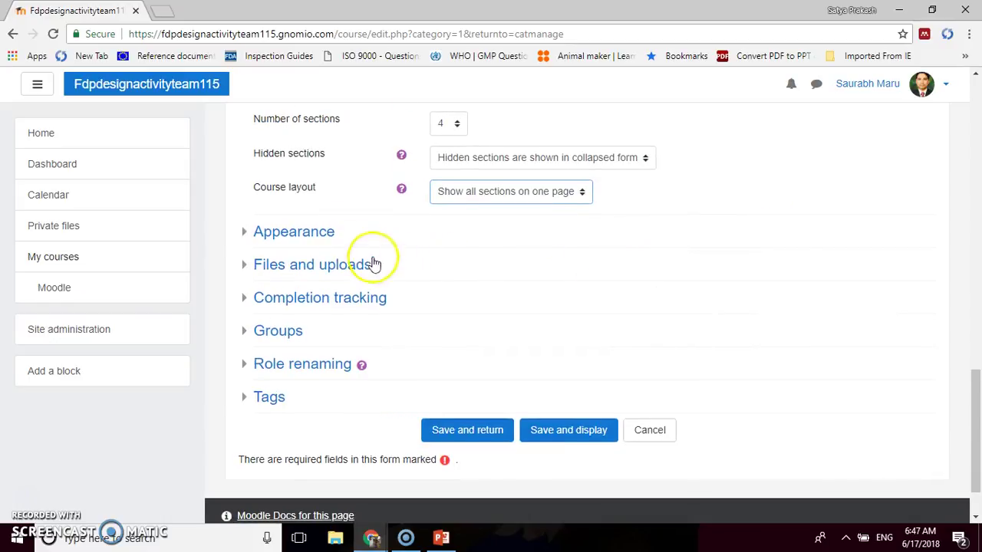
click(312, 231)
scroll(612, 371, down, 3)
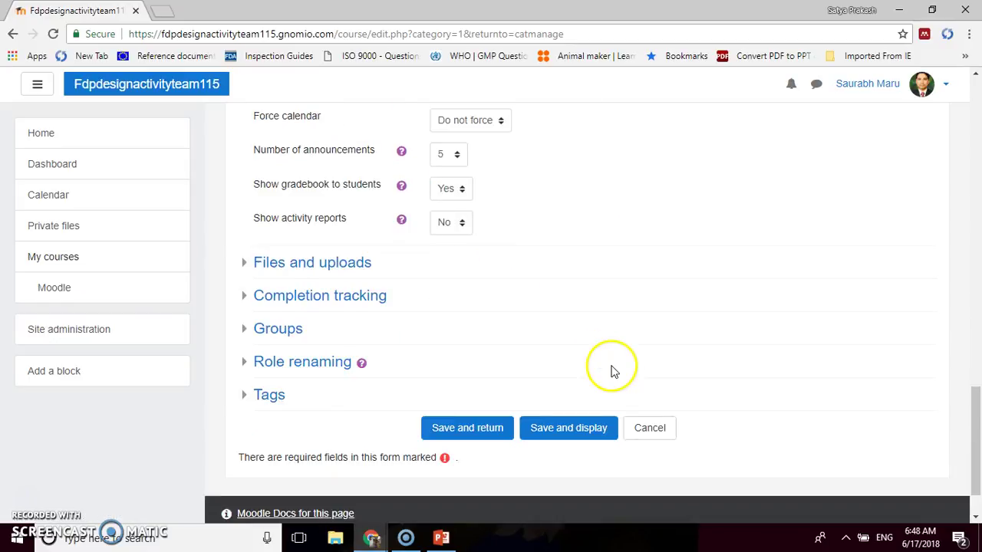
click(303, 260)
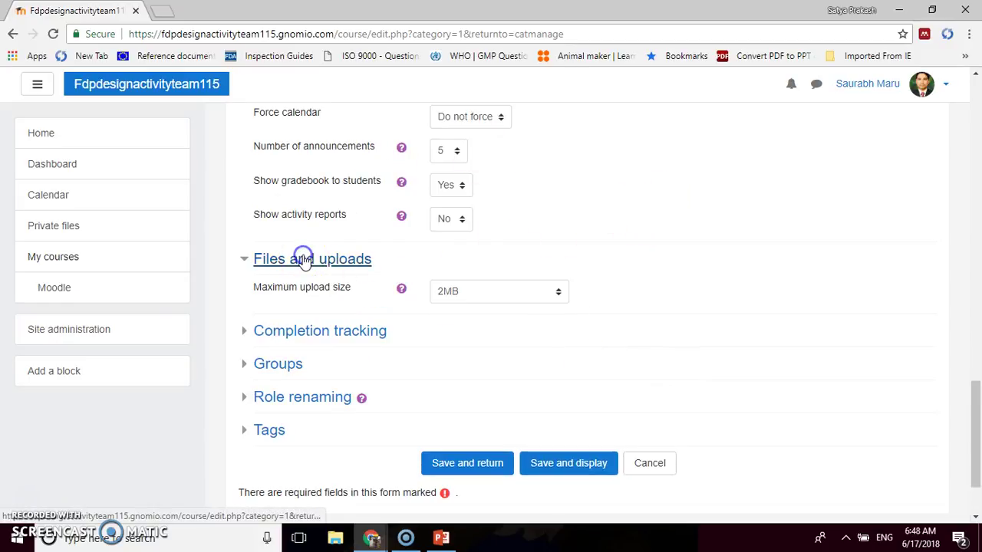
click(496, 304)
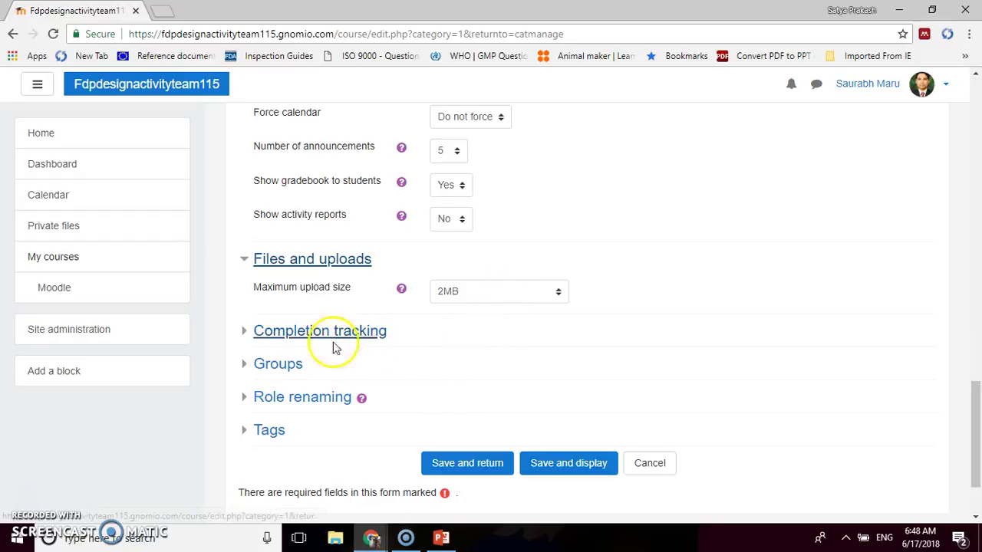
click(265, 434)
scroll(460, 391, down, 3)
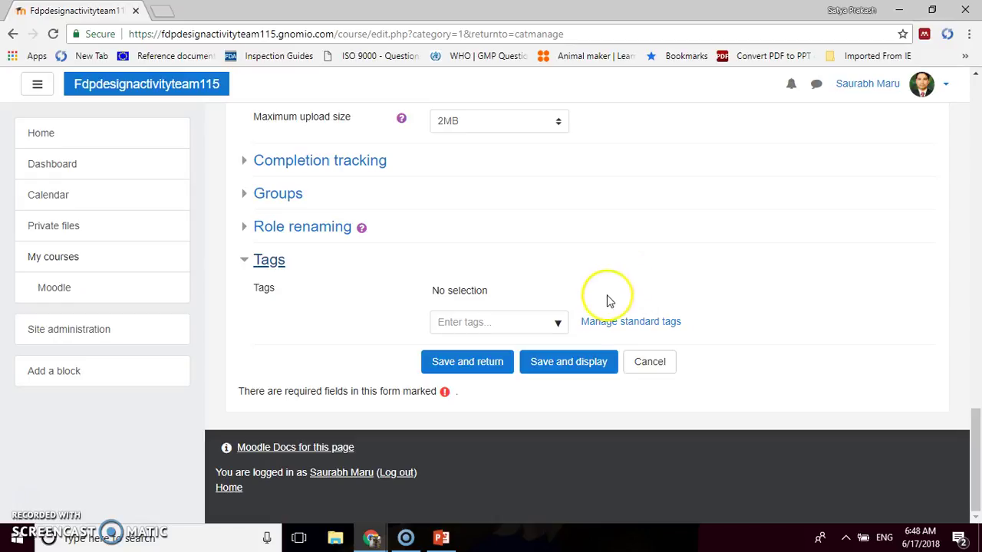
- Cancel the new course form without saving, and open the existing Moodle course
click(573, 369)
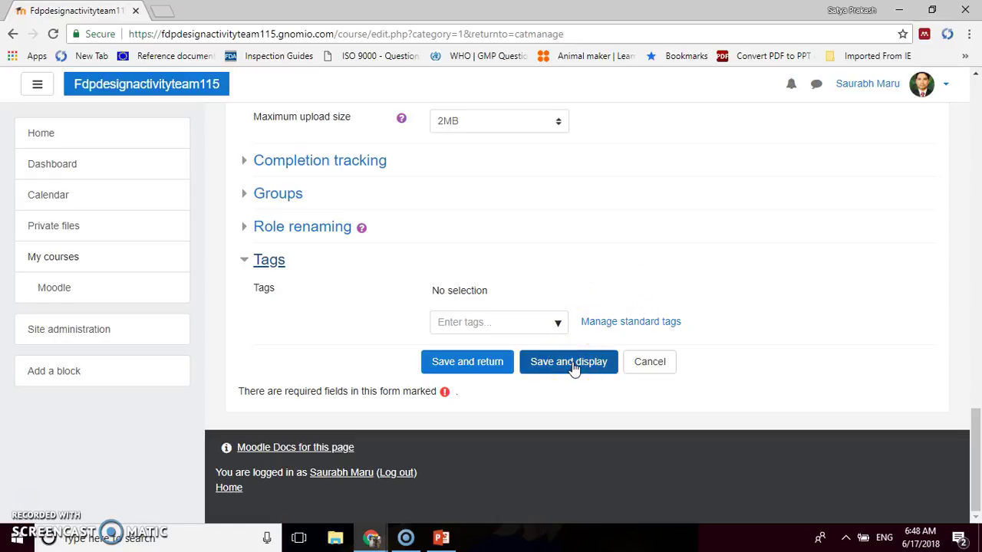
click(577, 367)
click(646, 375)
click(658, 369)
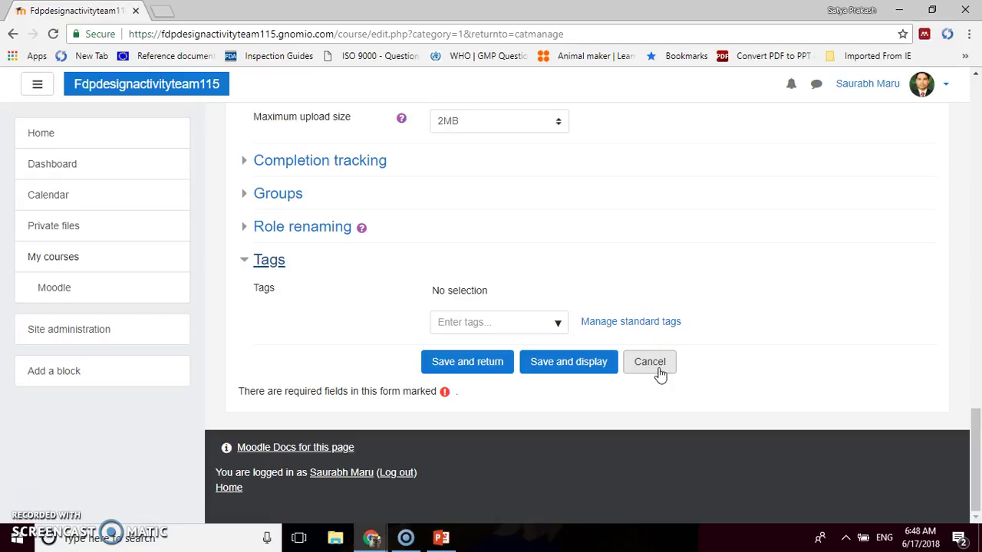
click(659, 372)
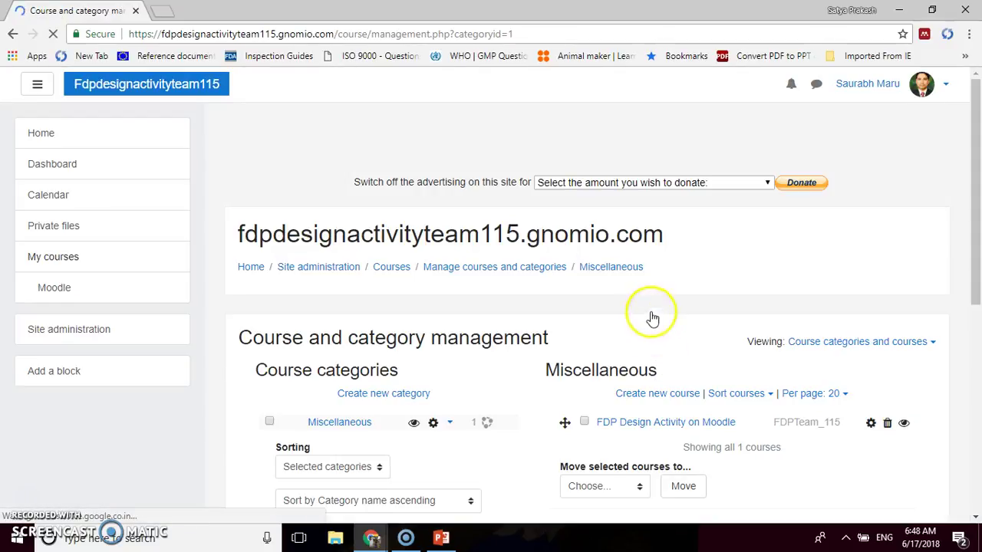
click(50, 287)
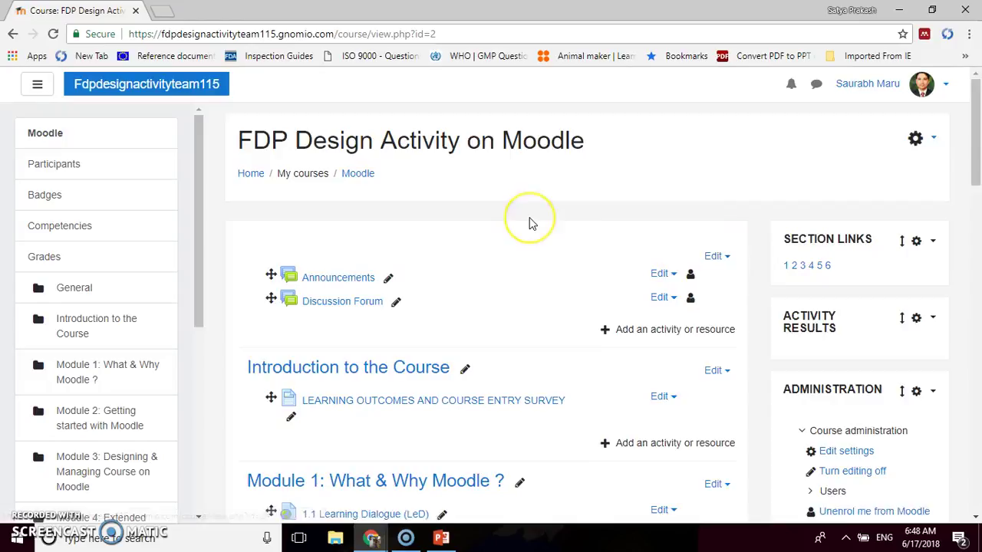
- Examine the sections and activities on the course page, from Introduction to the Course through Course End
scroll(530, 221, down, 1)
scroll(530, 223, up, 1)
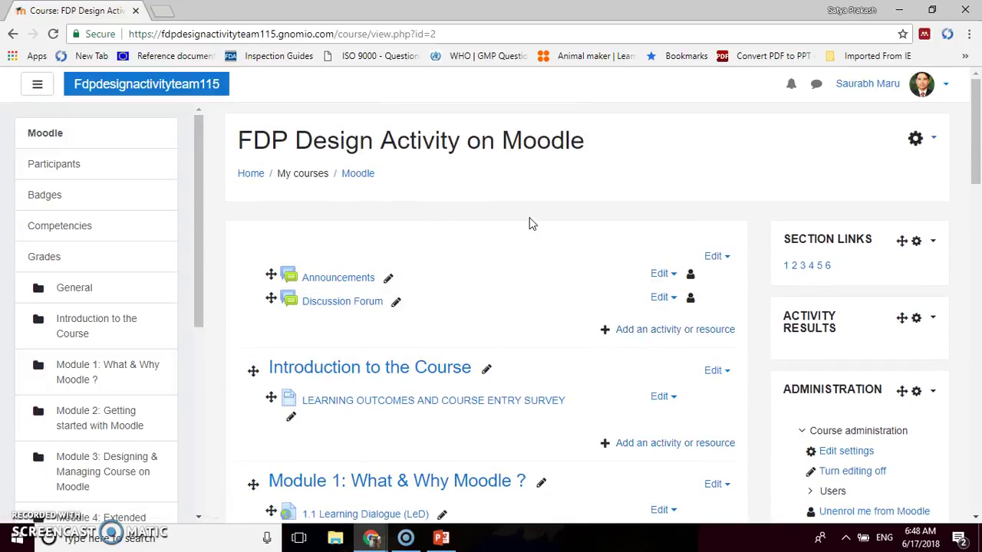
click(527, 213)
scroll(491, 205, down, 2)
scroll(492, 205, up, 2)
click(465, 204)
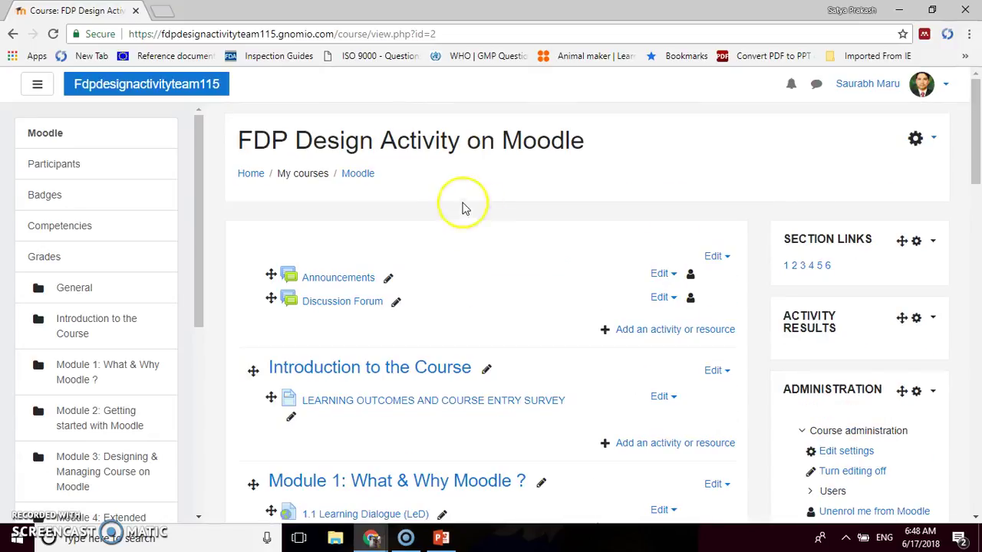
scroll(629, 190, down, 3)
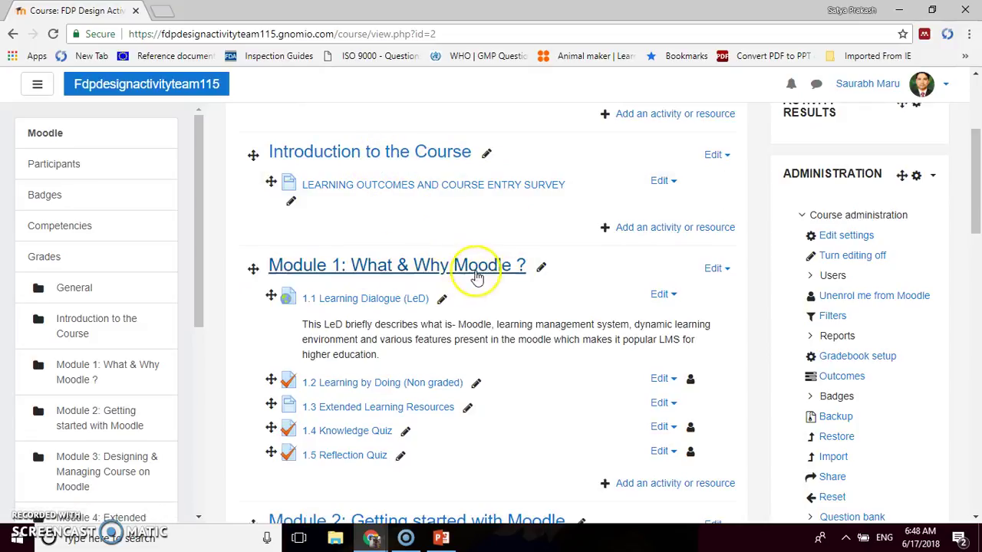
scroll(519, 244, down, 1)
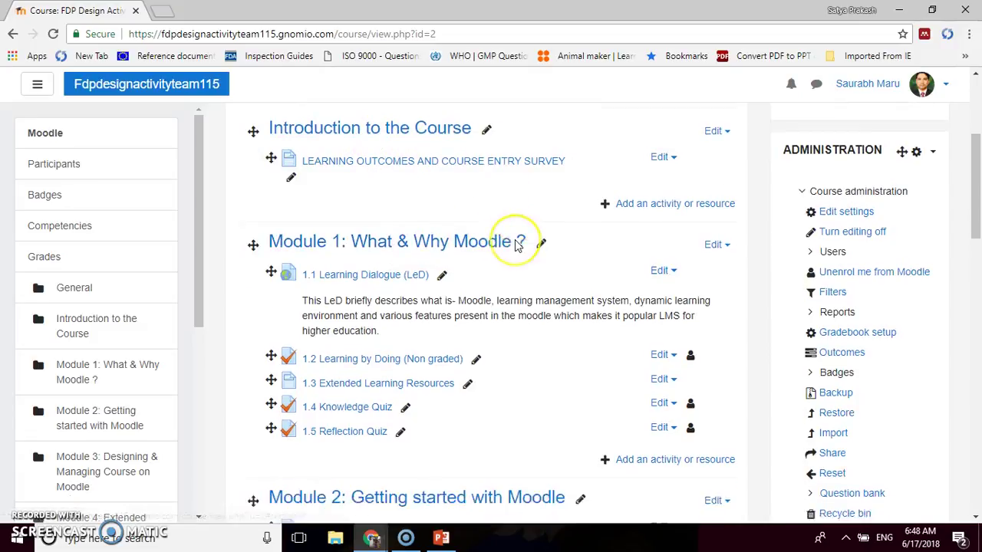
scroll(518, 244, down, 3)
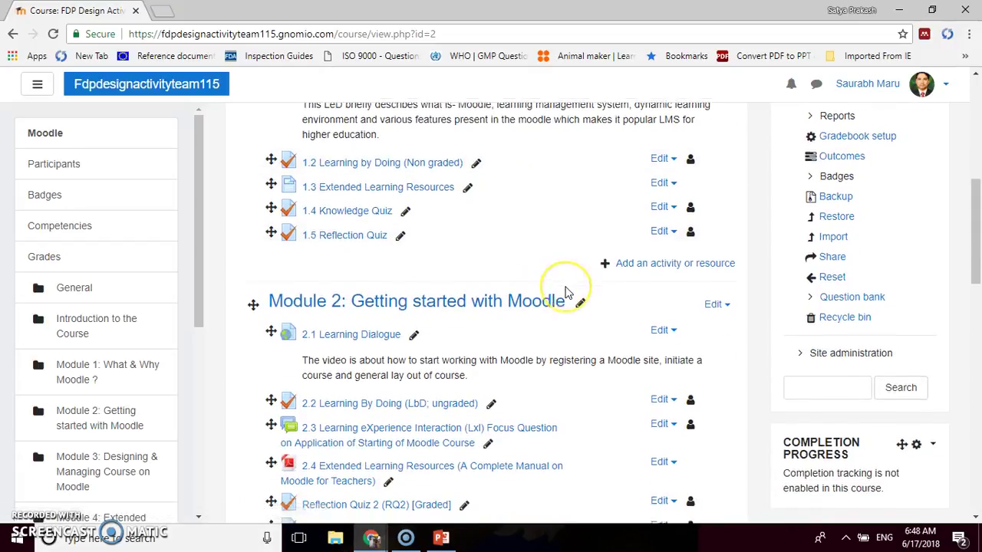
scroll(566, 293, down, 5)
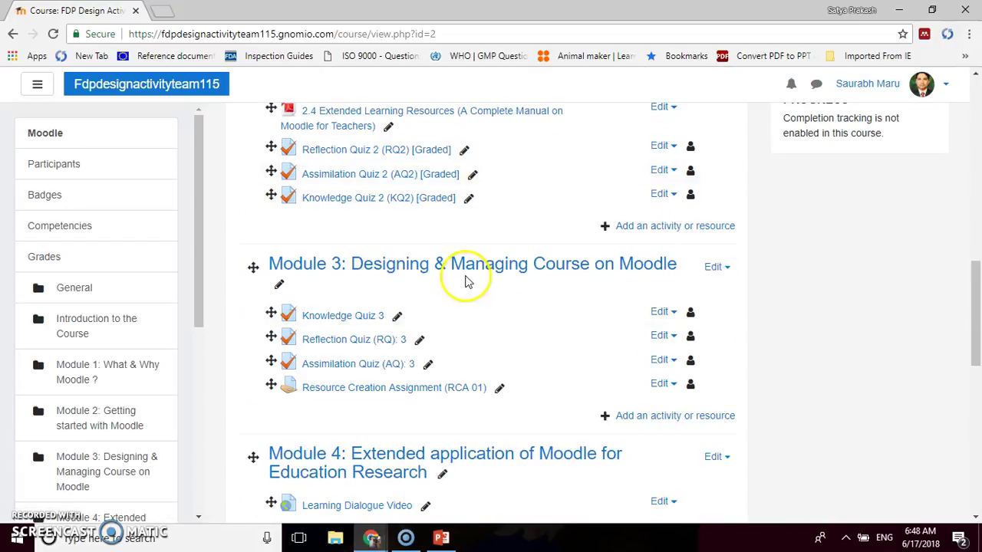
scroll(622, 298, down, 2)
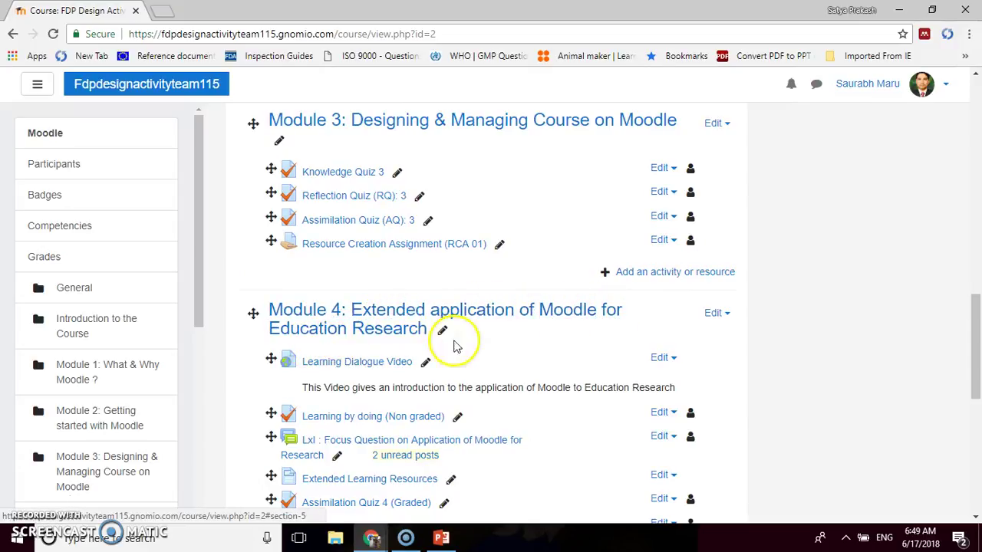
scroll(529, 342, down, 4)
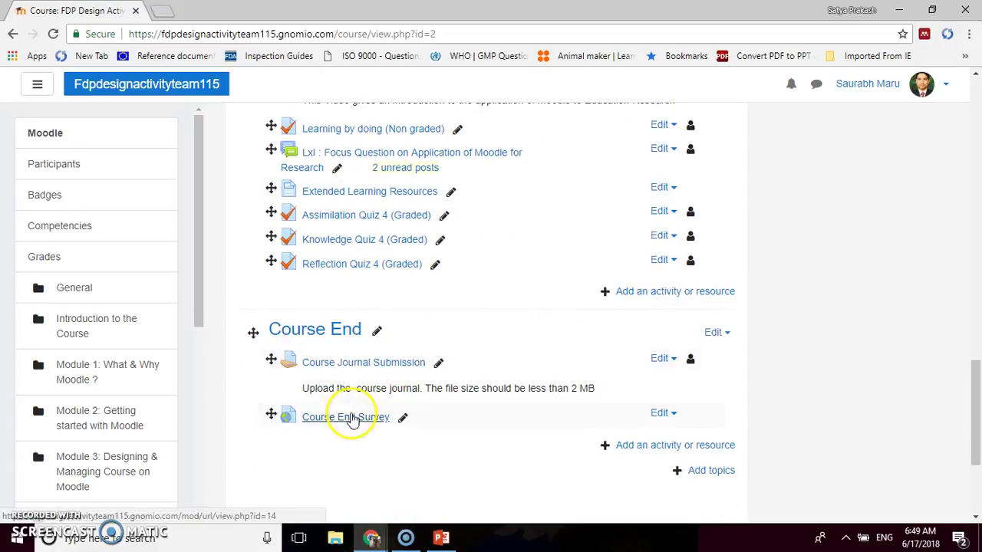
scroll(481, 444, down, 3)
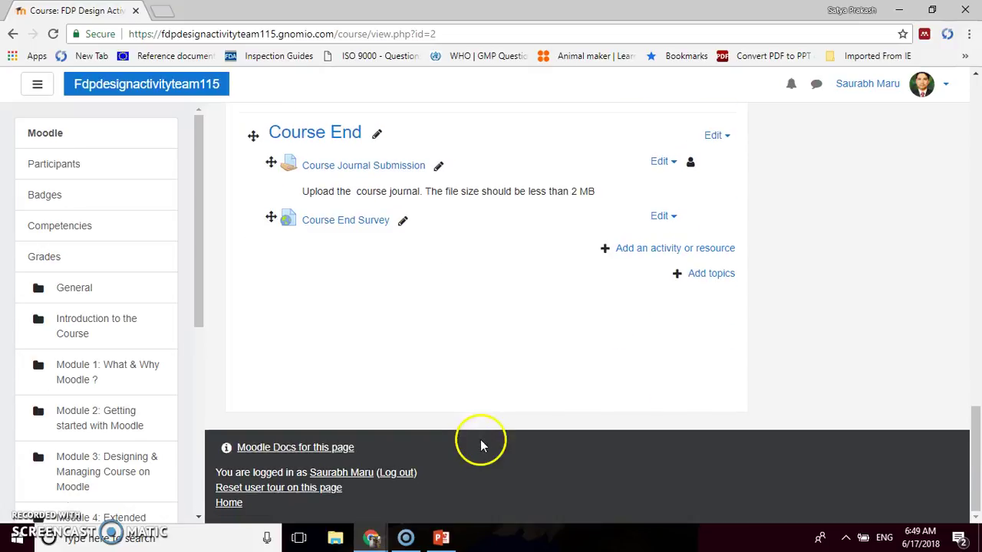
- Review the activities in Module 3: Designing & Managing Course on Moodle, and go back to the start of the course page
scroll(526, 404, up, 4)
scroll(525, 404, up, 6)
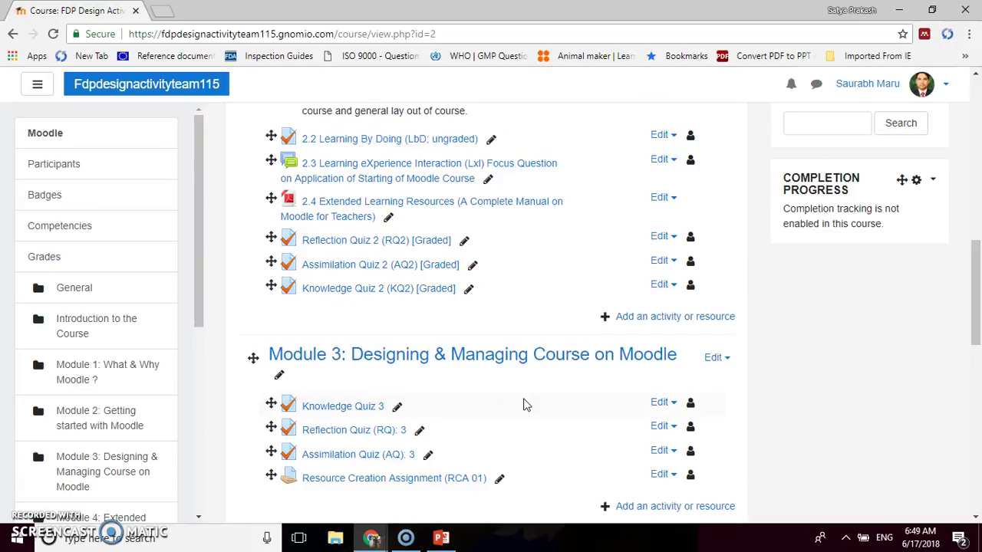
scroll(525, 404, down, 1)
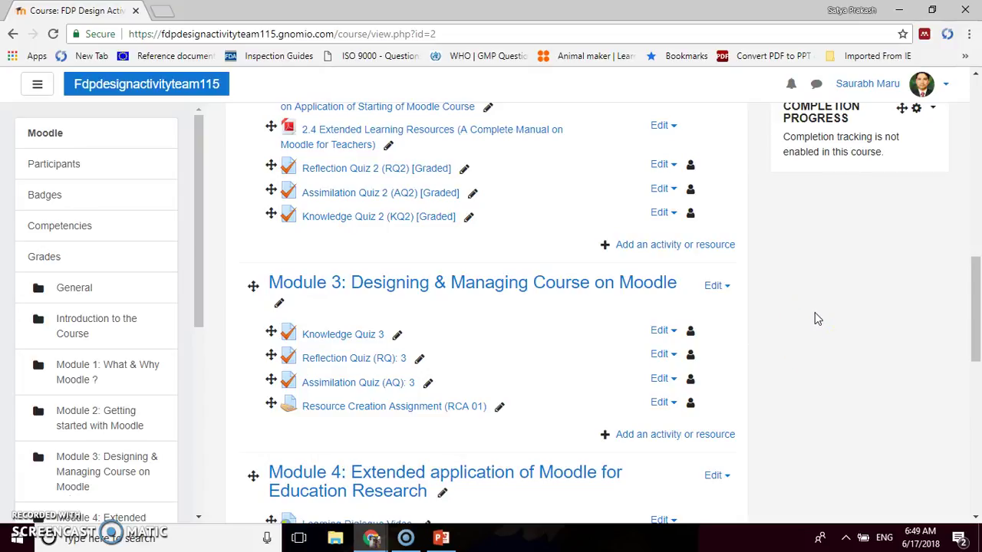
scroll(815, 312, up, 8)
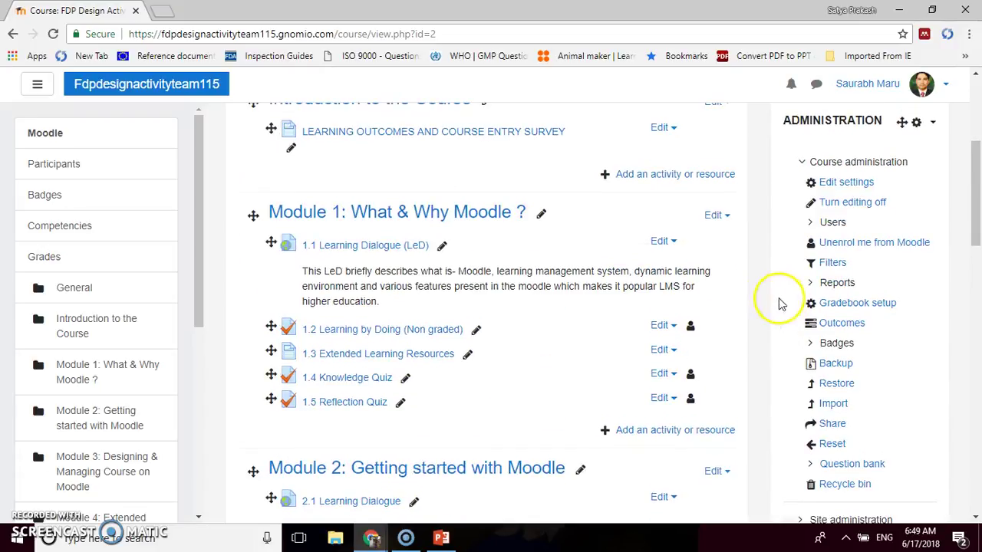
scroll(774, 295, up, 4)
scroll(769, 292, up, 2)
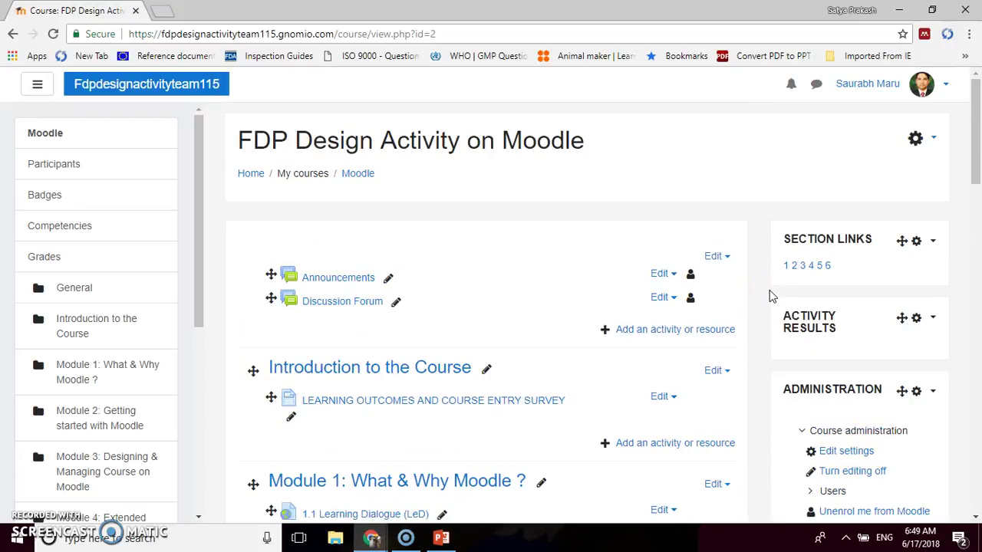